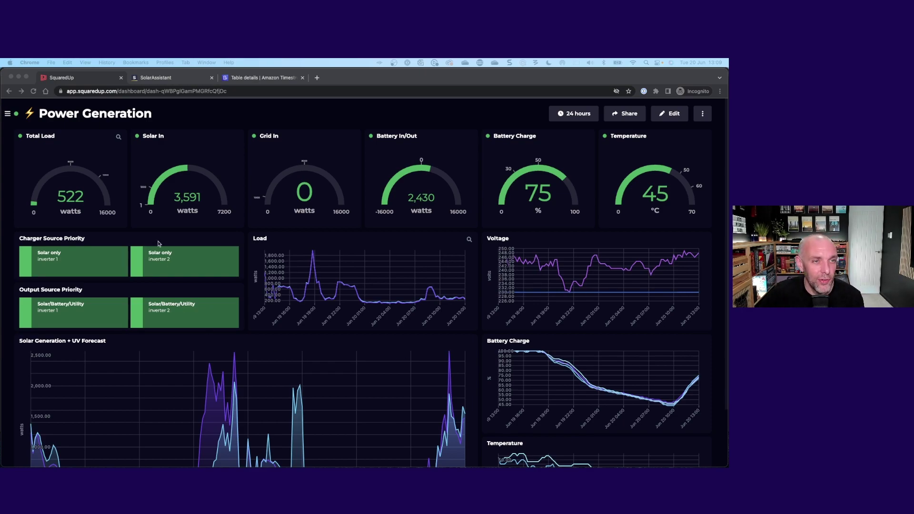
Switch to Solar Assistant and open its seven-day Charts of load, PV, grid and battery power.
click(172, 81)
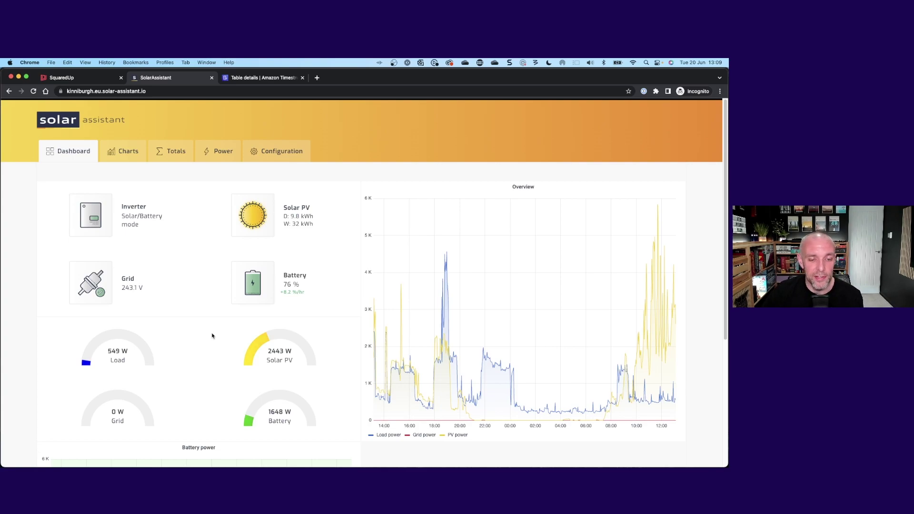
click(127, 151)
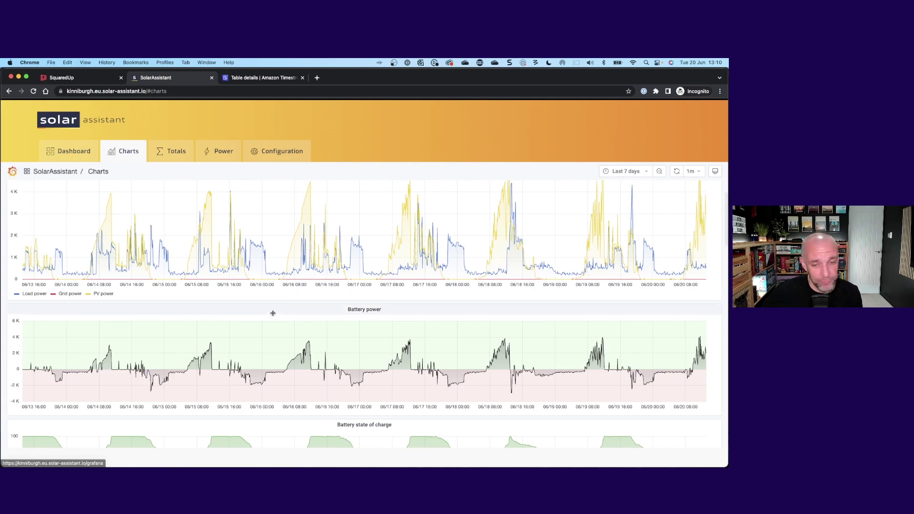
Scroll through the seven-day chart panels, then bring the MQTTX client to the front.
scroll(271, 311, down, 1)
scroll(271, 311, down, 10)
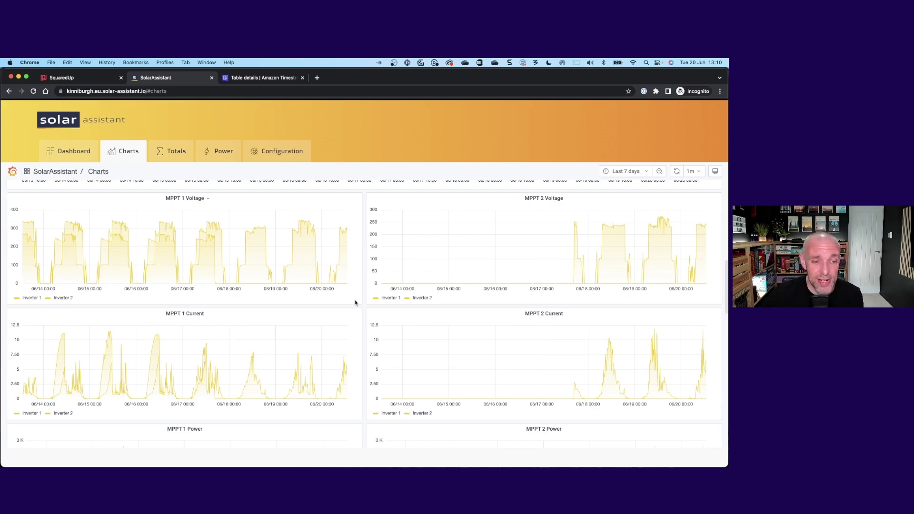
scroll(355, 302, up, 4)
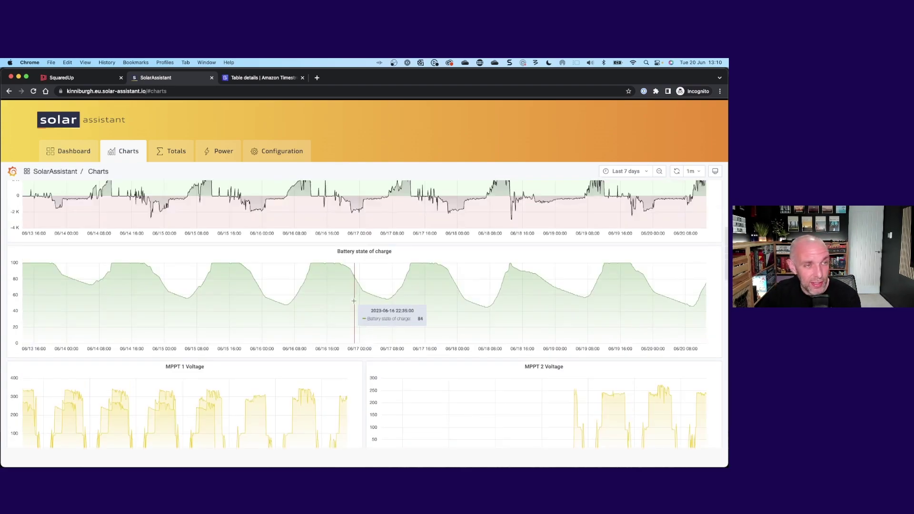
scroll(354, 301, up, 5)
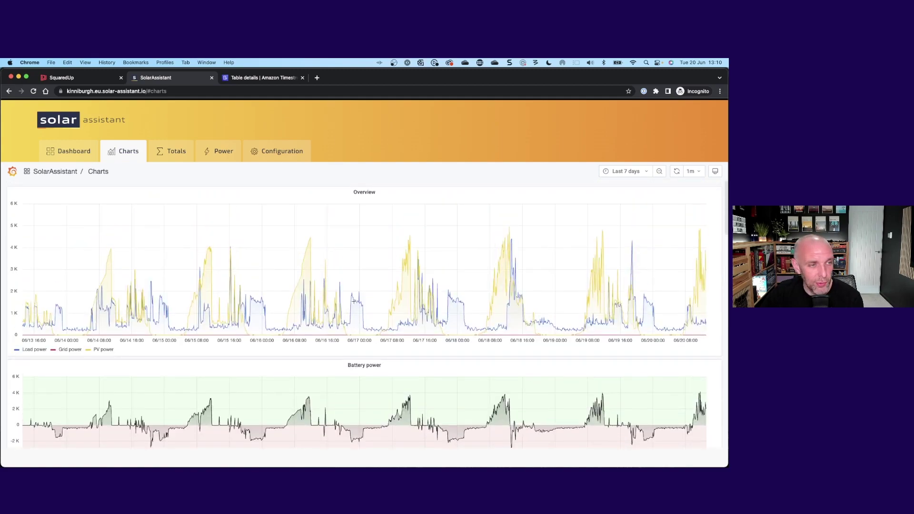
mouse_move(346, 318)
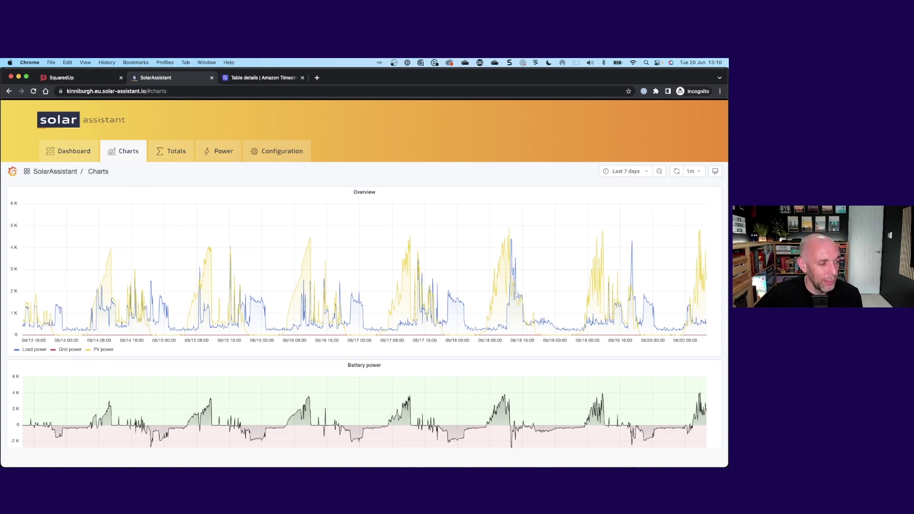
key(super+Tab)
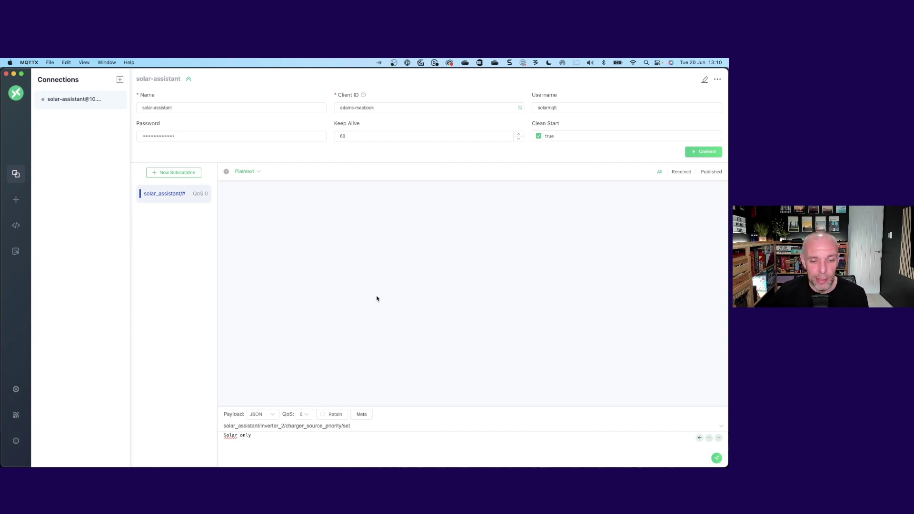
Connect to the solar-assistant broker and watch inverter and battery readings stream into MQTTX.
click(709, 152)
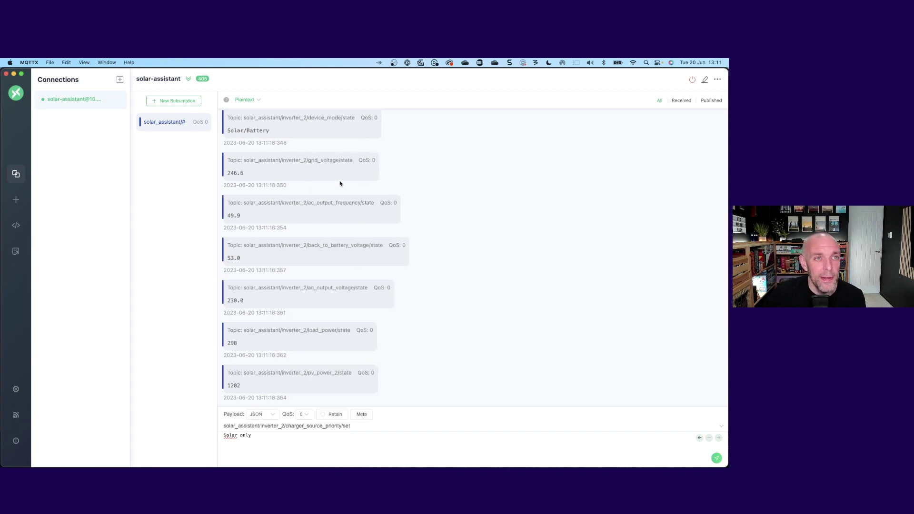
mouse_move(203, 79)
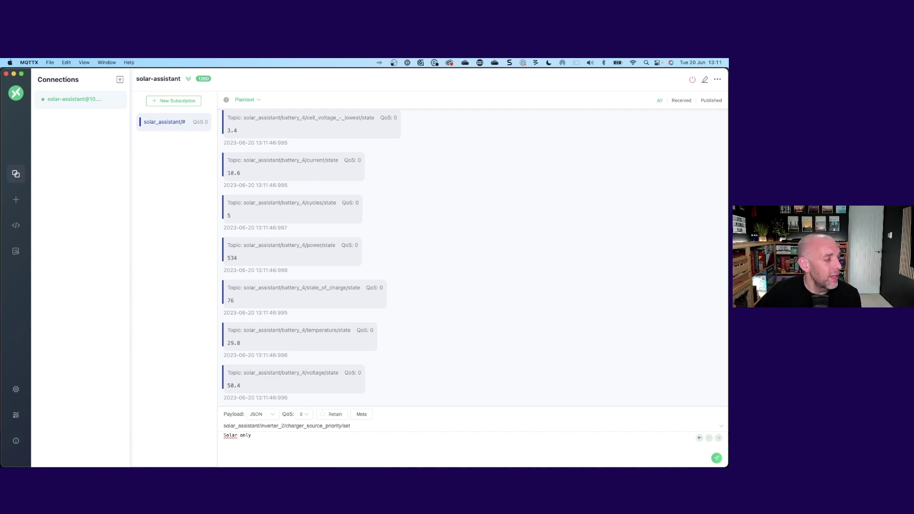
Return to the browser, glance at the Amazon Timestream tab, then reopen Solar Assistant's Charts.
key(super+Tab)
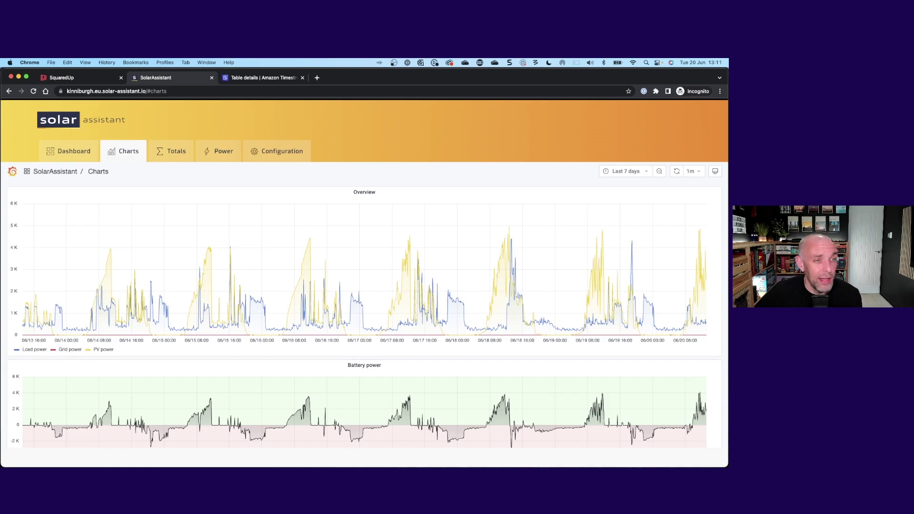
click(285, 82)
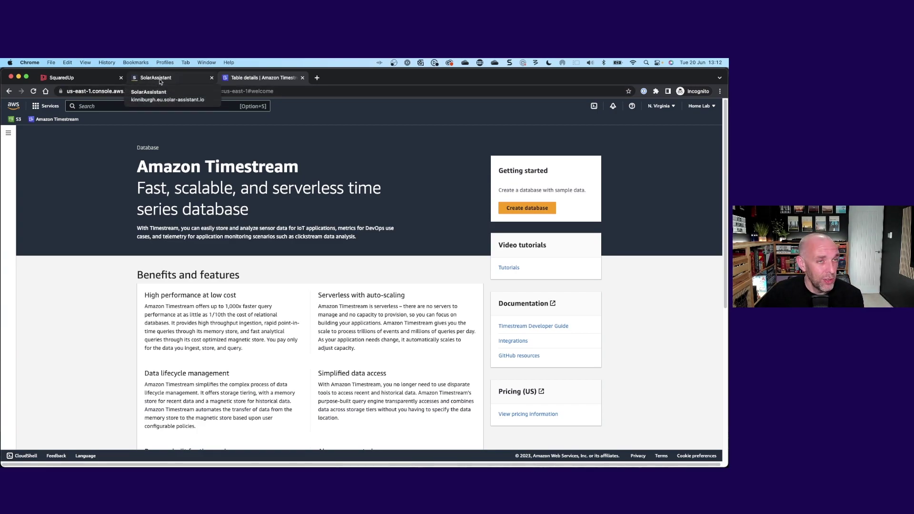
click(161, 82)
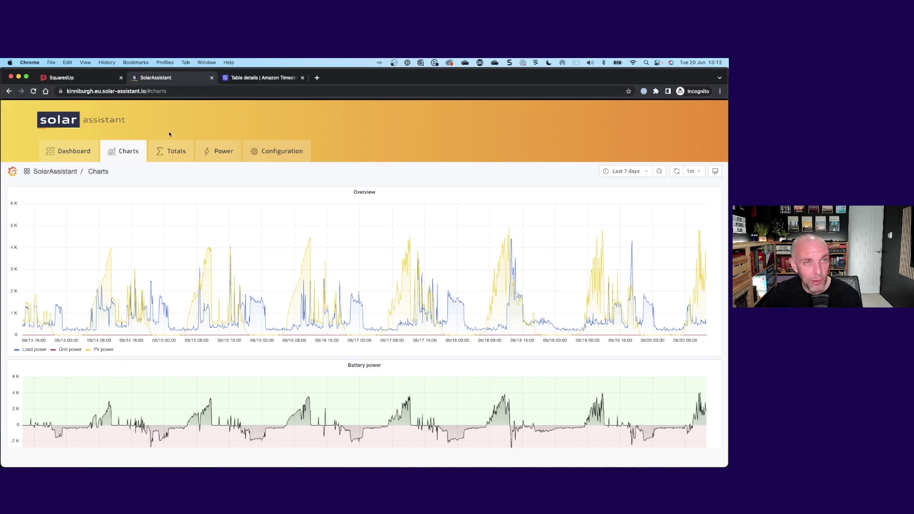
In Amazon Timestream, open the solar-assistant database and list its tables.
click(256, 78)
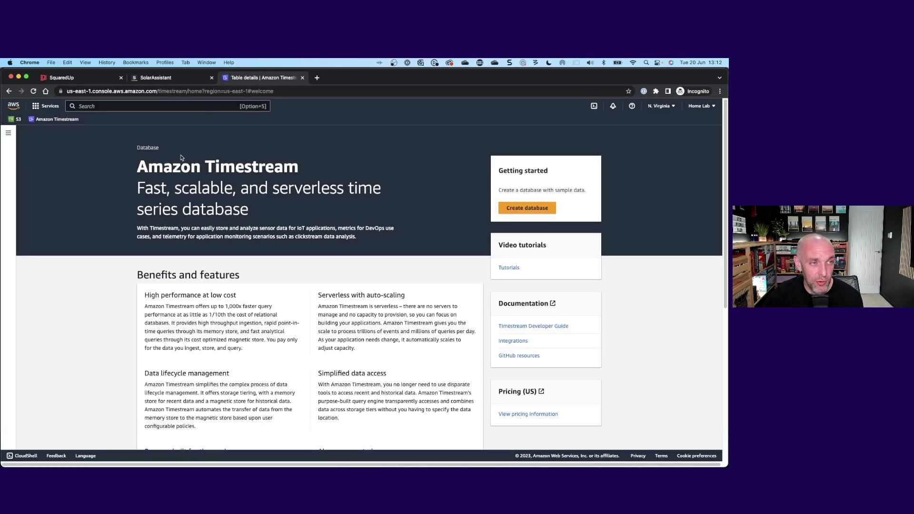
click(53, 119)
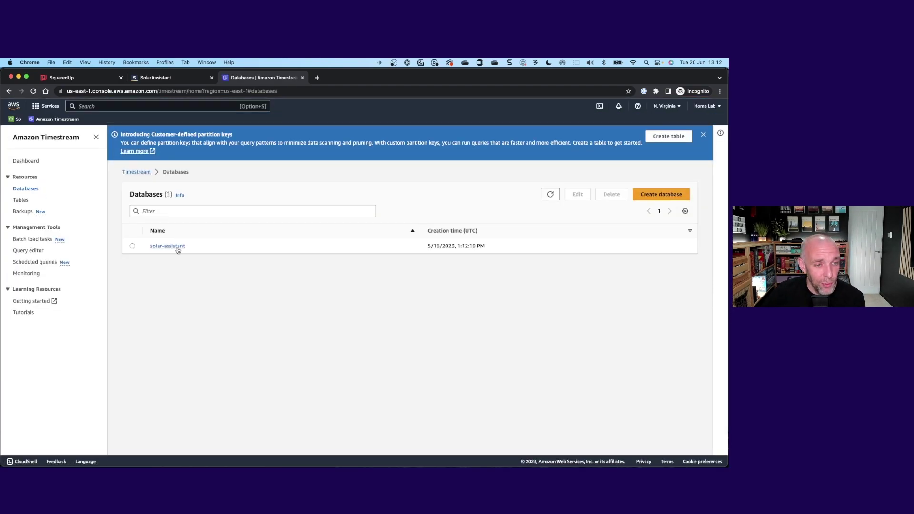
click(160, 246)
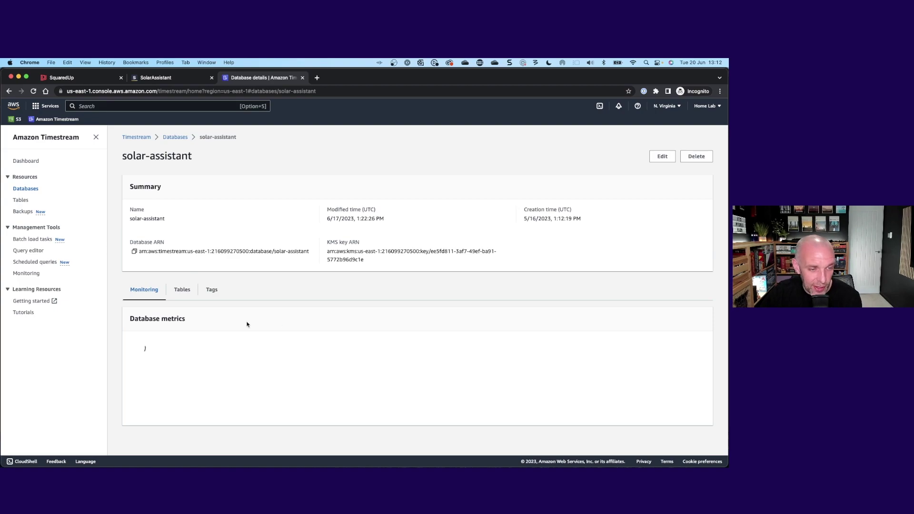
click(187, 293)
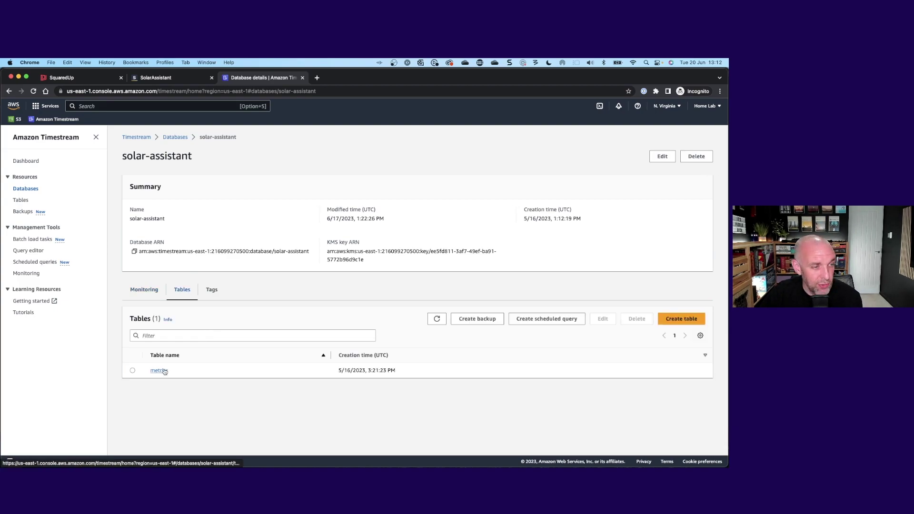
Run the 'Latest Values - Scalar' saved query from the query editor, returning 106 rows.
click(33, 253)
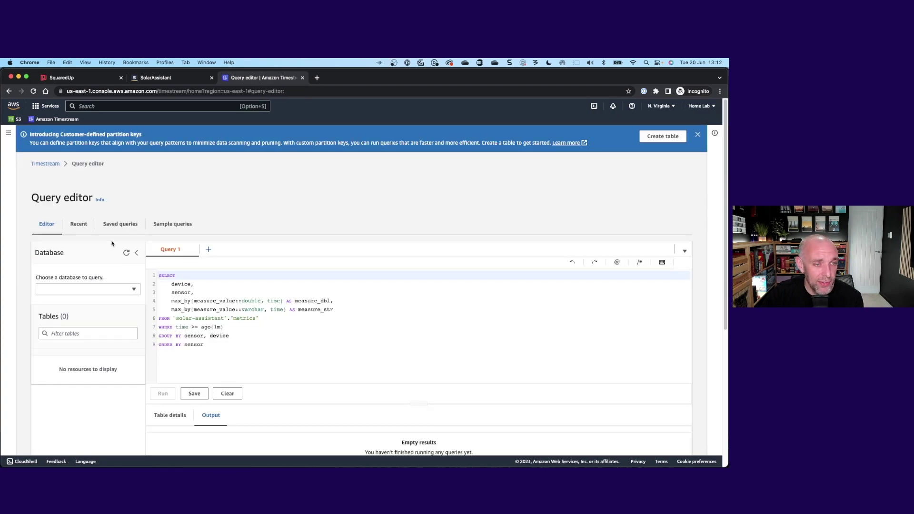
click(120, 197)
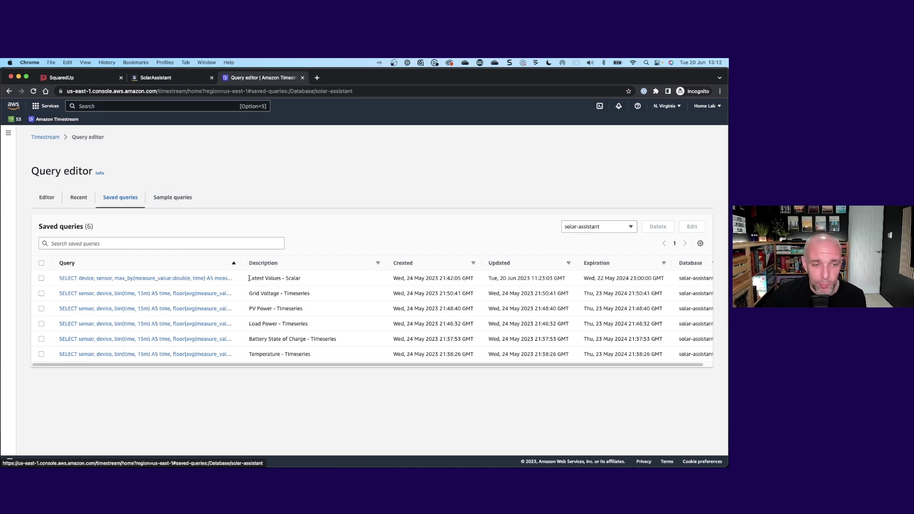
drag(249, 278, 284, 278)
click(163, 279)
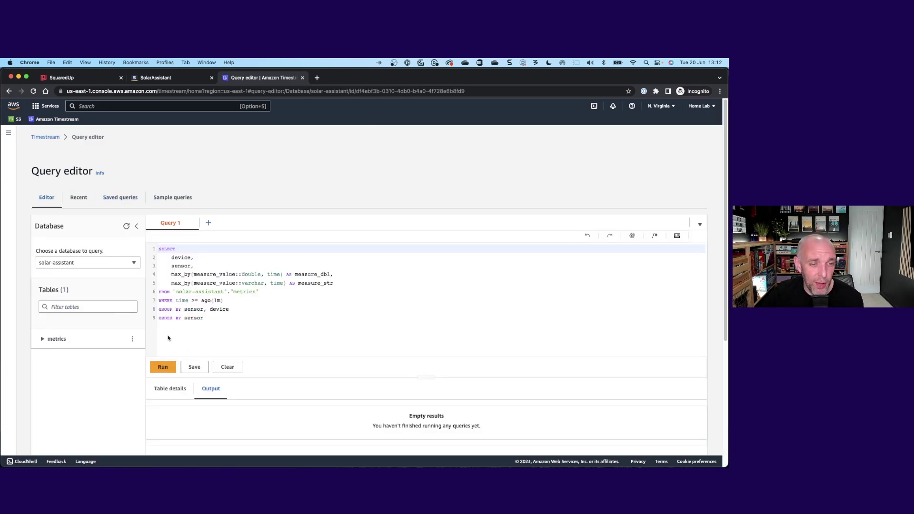
click(163, 367)
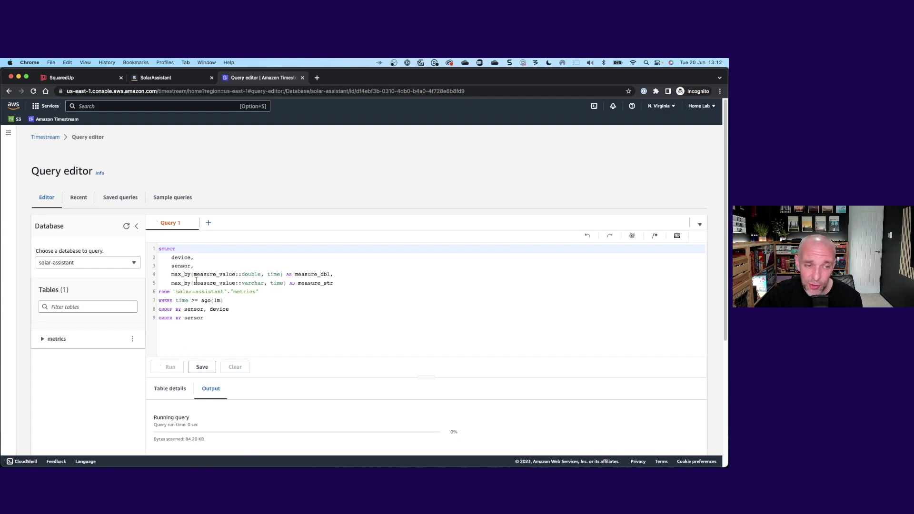
scroll(326, 339, down, 1)
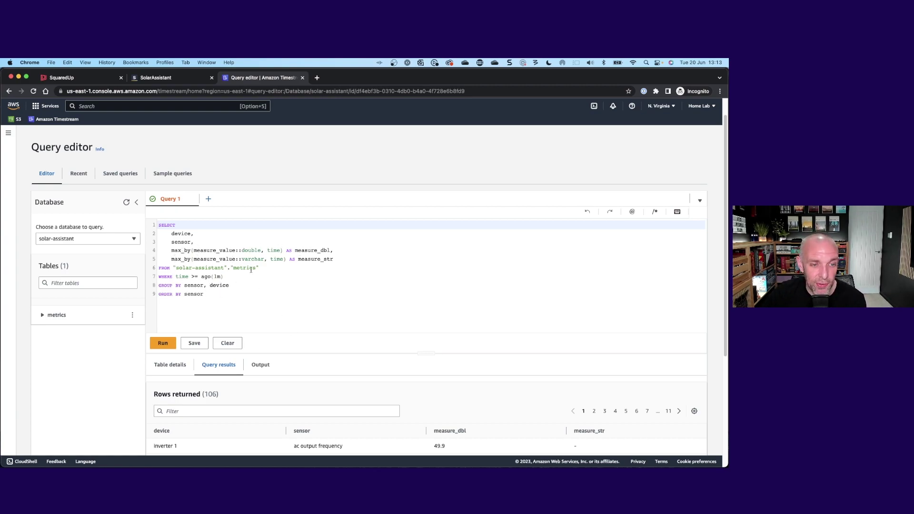
Point out the query's one-minute time filter and the measure_dbl and measure_str result columns.
click(232, 277)
click(297, 309)
scroll(298, 311, down, 1)
scroll(298, 311, down, 3)
scroll(308, 310, down, 3)
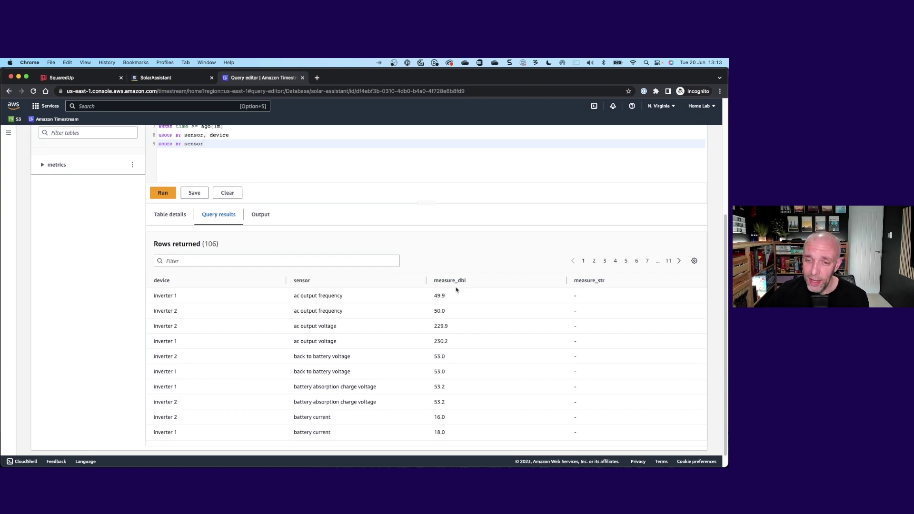
drag(469, 286, 430, 280)
drag(605, 281, 592, 281)
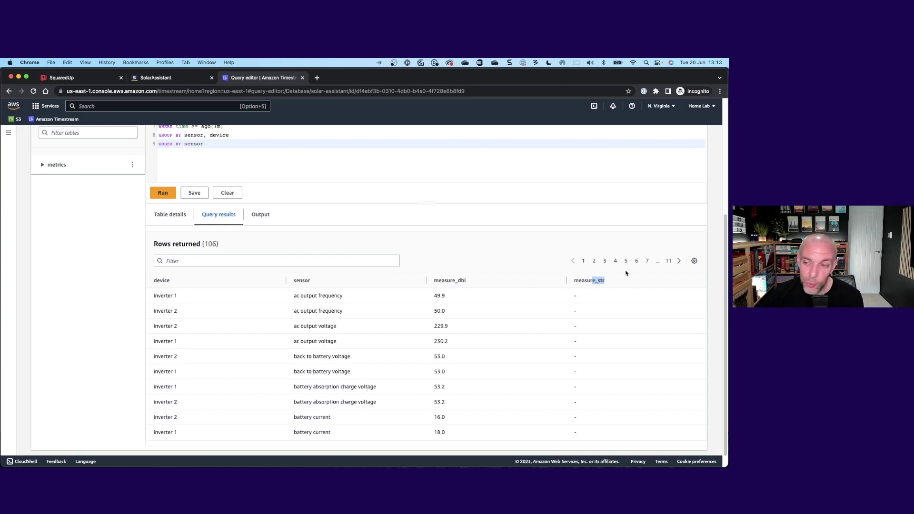
Page through results 2 to 6, noting lowest cell voltage and inverter 2's Solar/Battery mode.
click(679, 261)
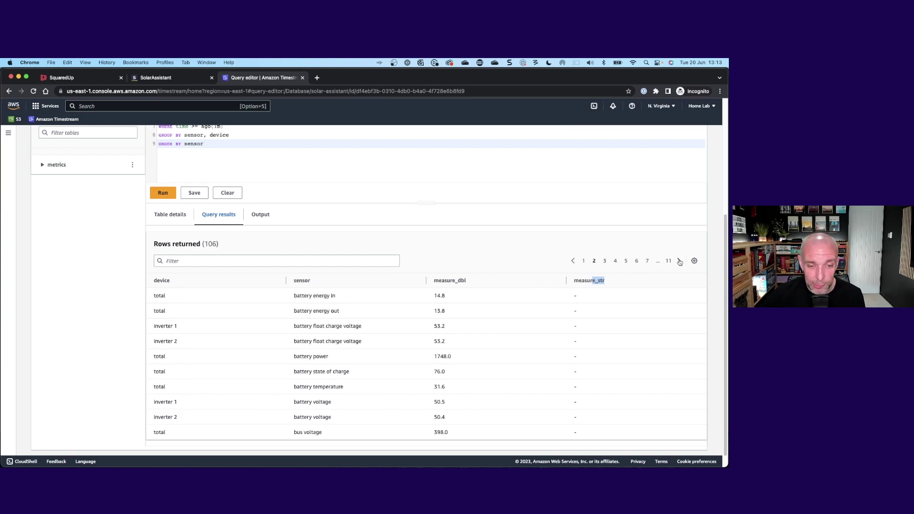
click(680, 261)
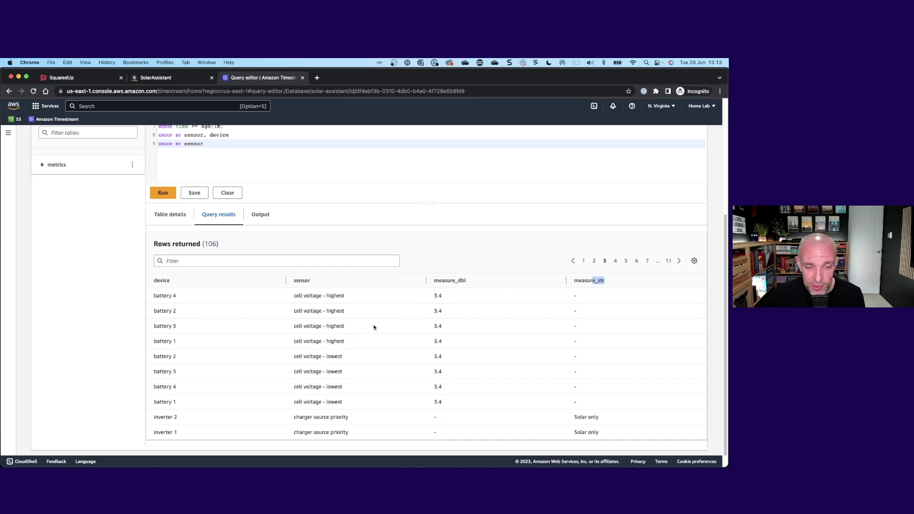
drag(313, 357, 295, 356)
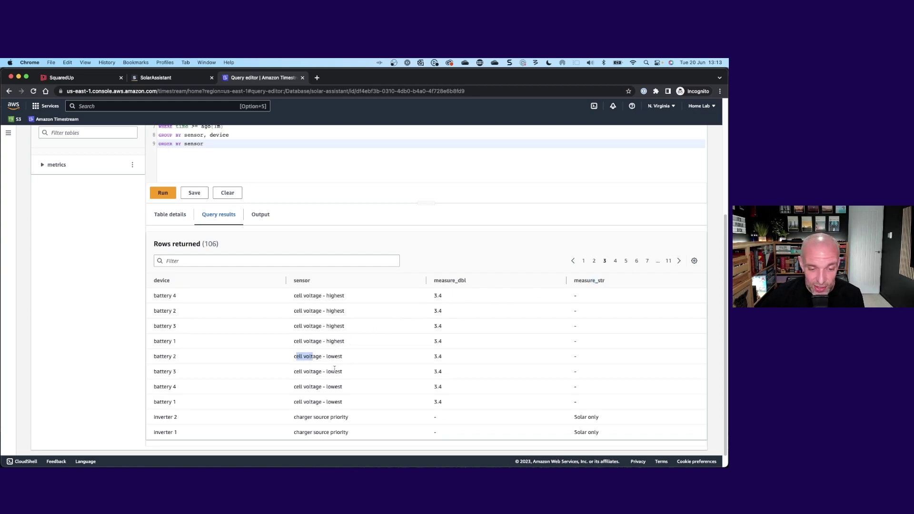
click(679, 261)
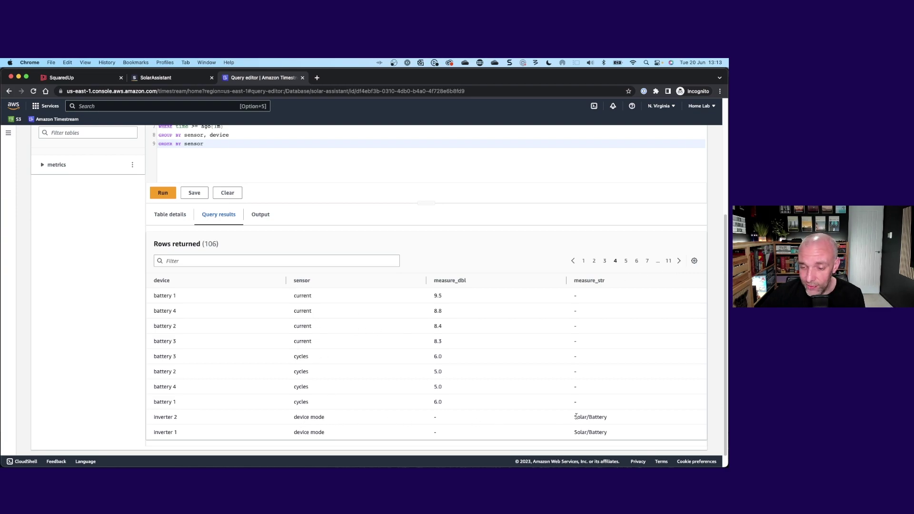
drag(577, 417, 598, 424)
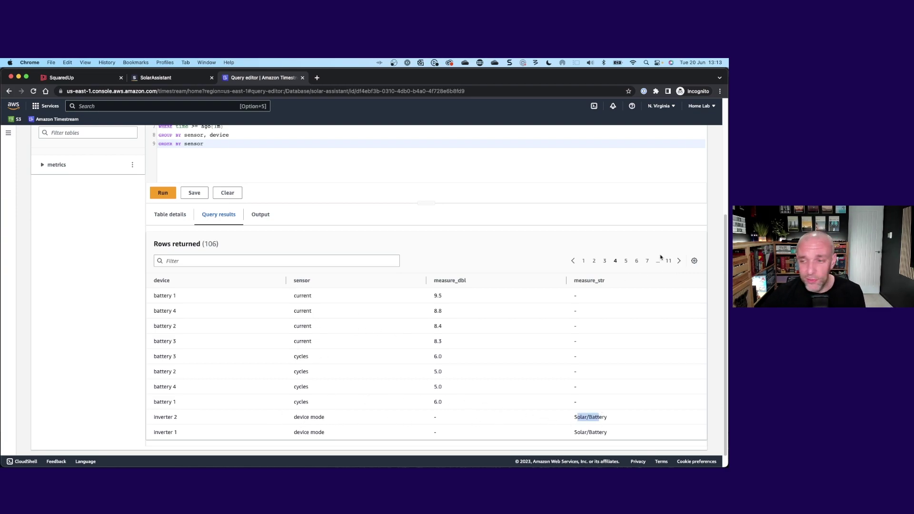
click(678, 260)
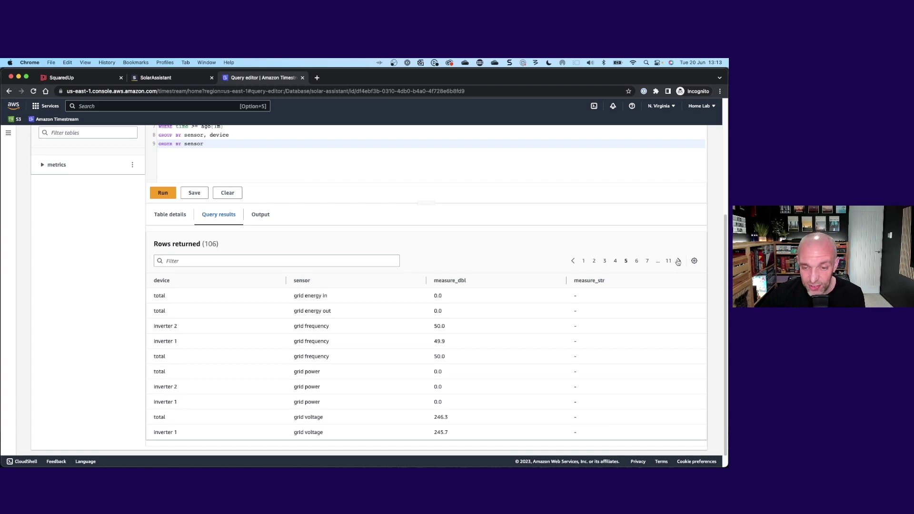
click(678, 260)
Review Solar Assistant's live Dashboard and 7-day Charts, then return to the Timestream results.
click(161, 79)
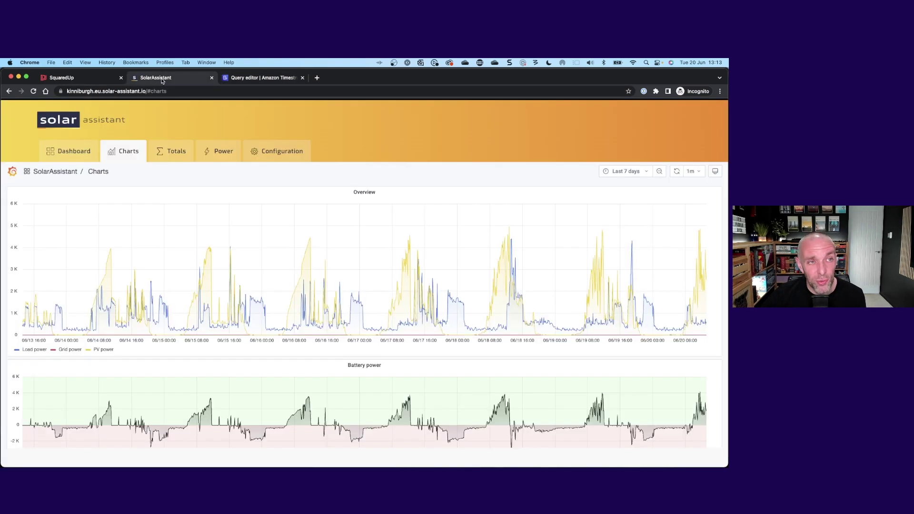
click(74, 157)
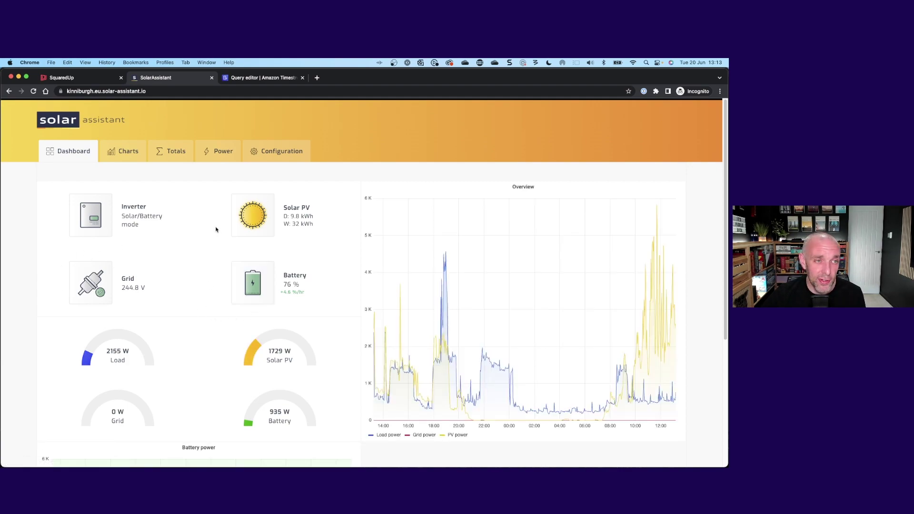
click(125, 152)
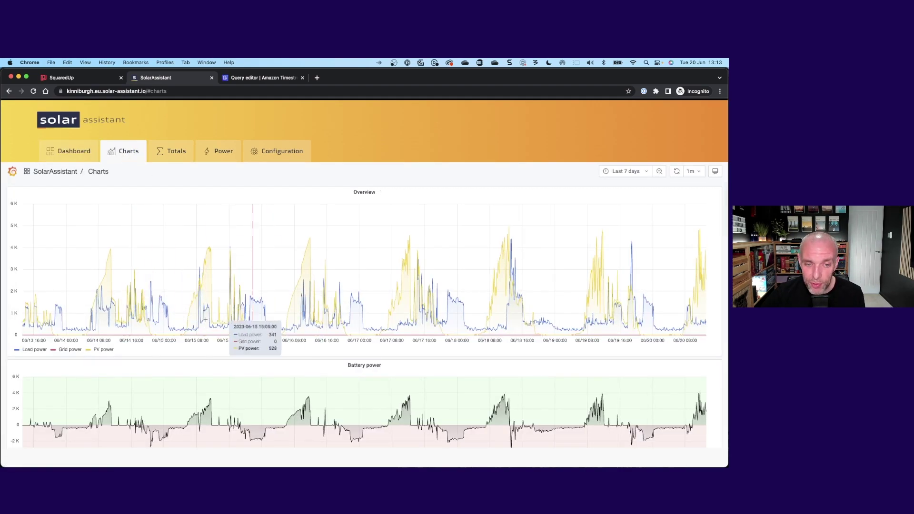
click(265, 80)
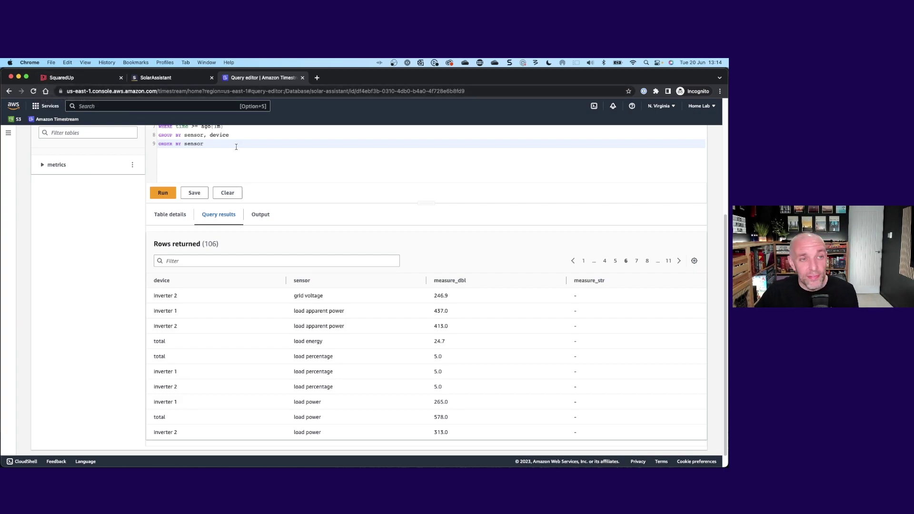
Select all nine lines of the latest-value Timestream query, then go to the Power Generation dashboard.
scroll(239, 173, up, 2)
scroll(240, 174, up, 2)
drag(207, 224, 148, 159)
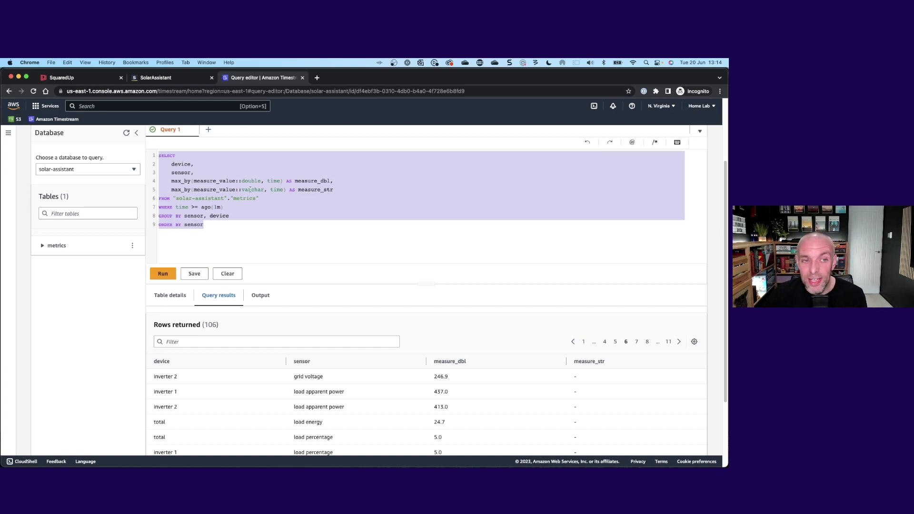
right_click(213, 178)
click(173, 203)
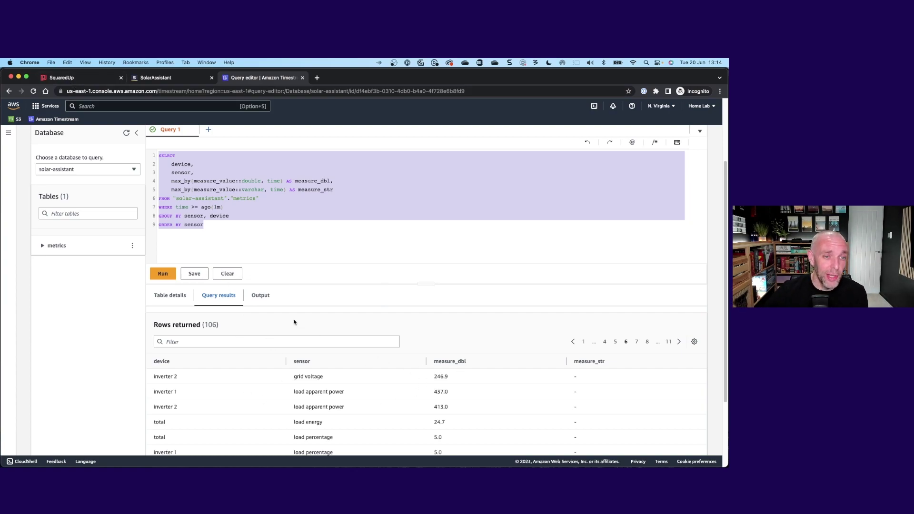
click(83, 78)
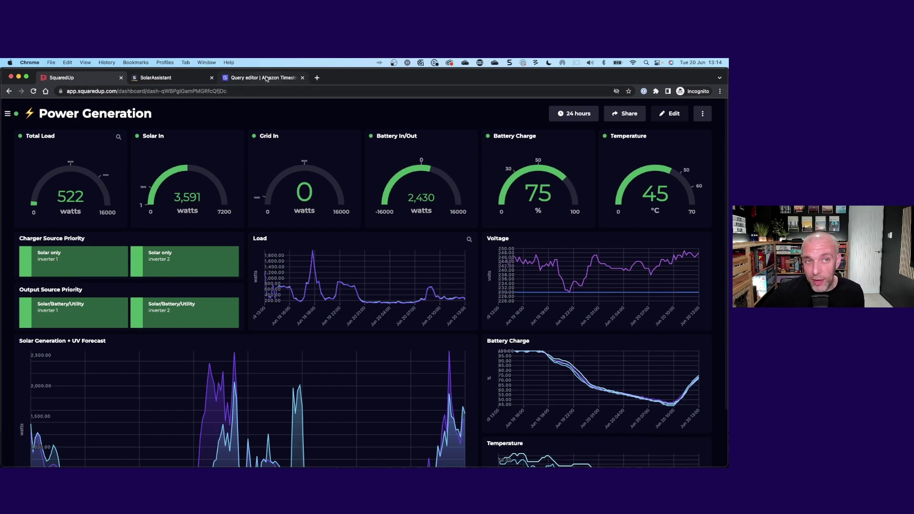
Edit the Total Load tile and inspect its Timestream query, filtered data and unshaped sensor rows.
click(675, 118)
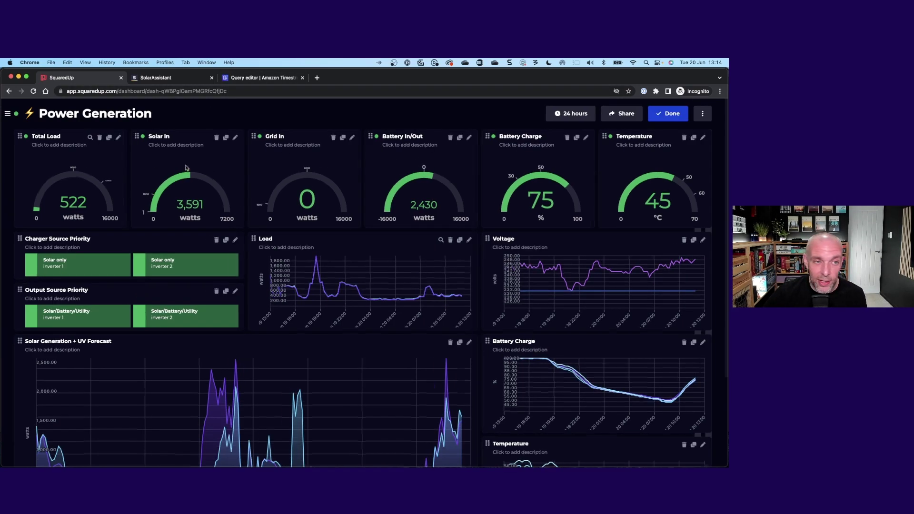
click(115, 139)
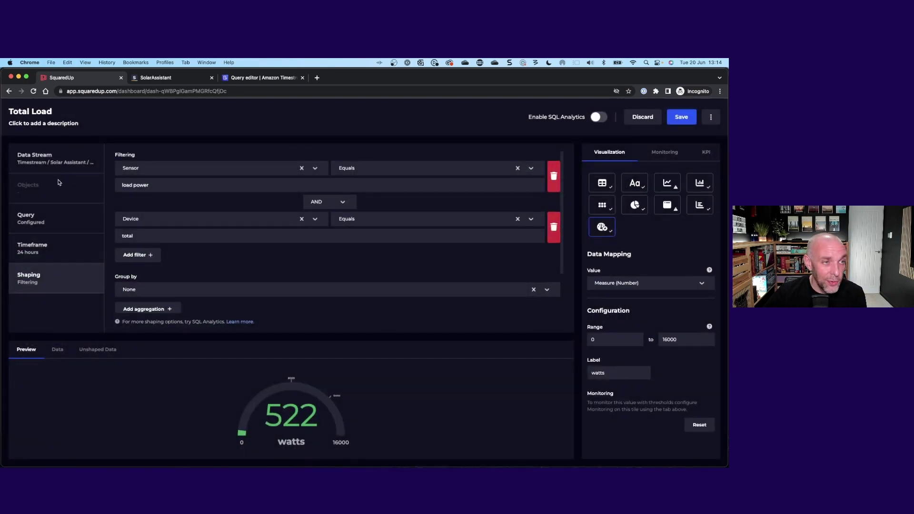
click(44, 220)
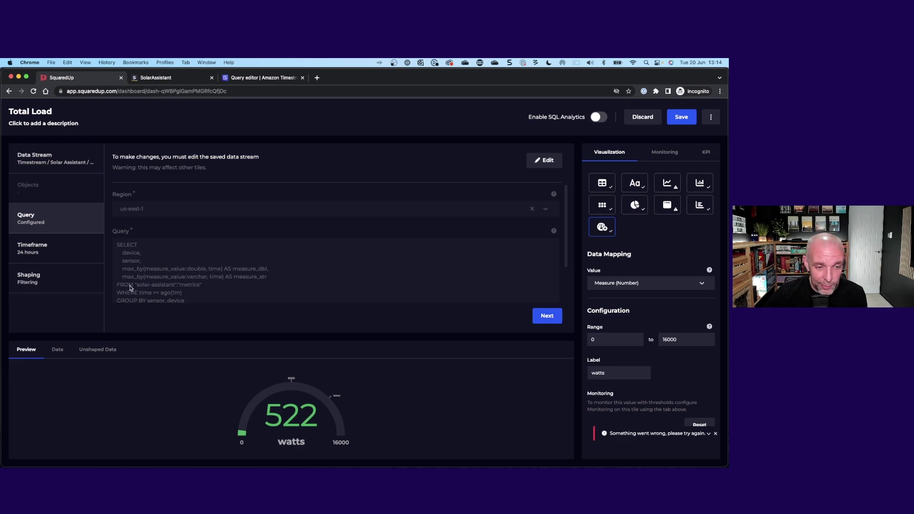
click(56, 352)
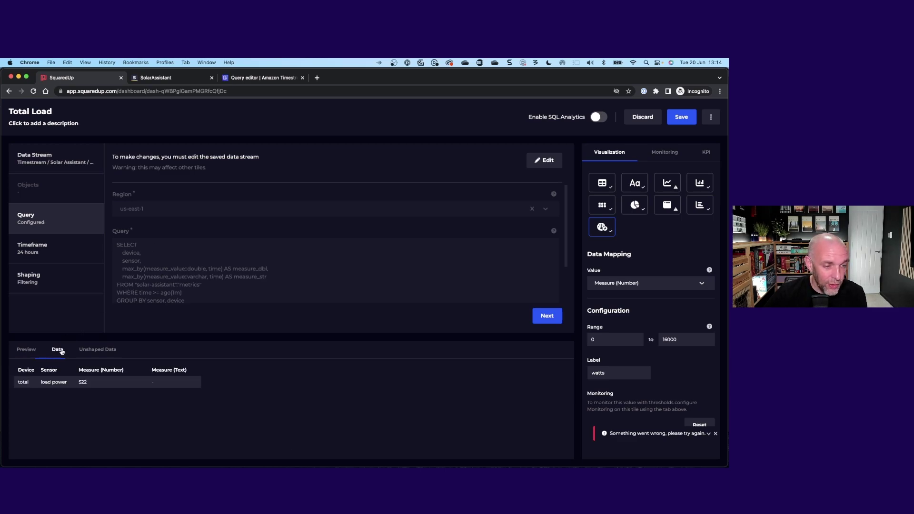
click(104, 353)
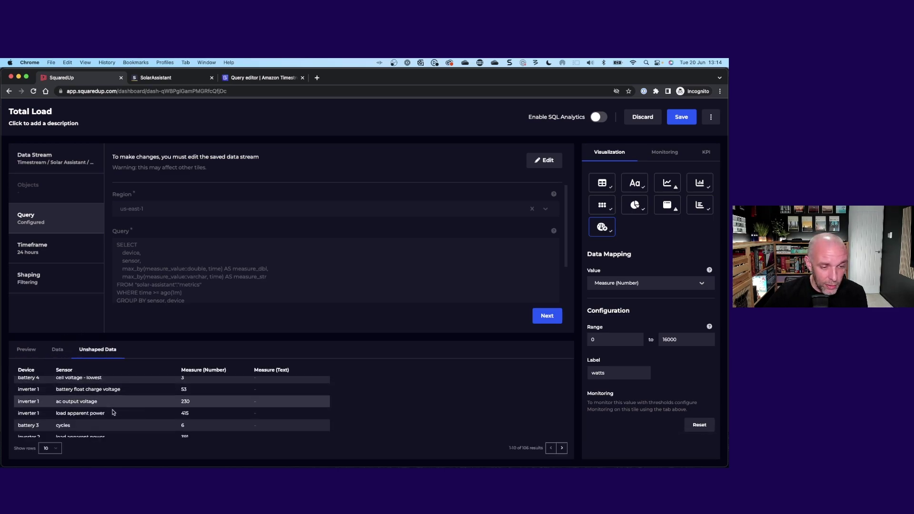
scroll(113, 412, down, 2)
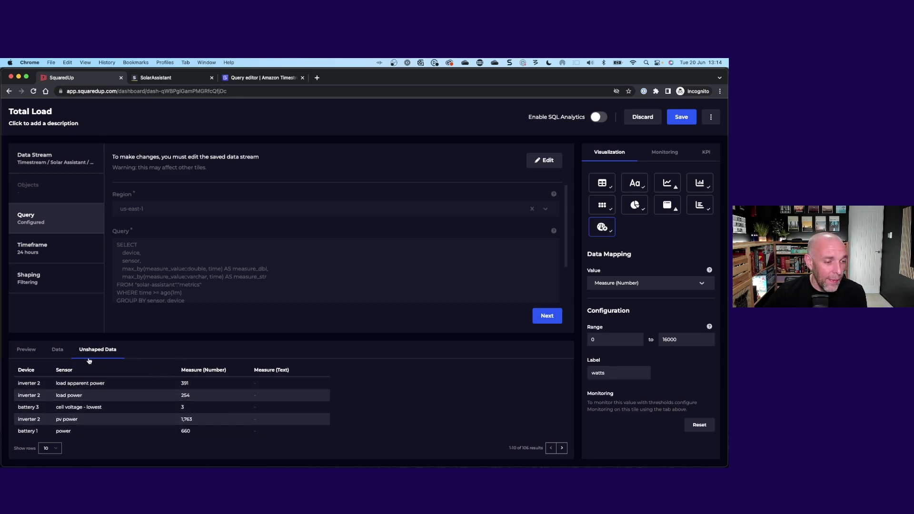
click(37, 277)
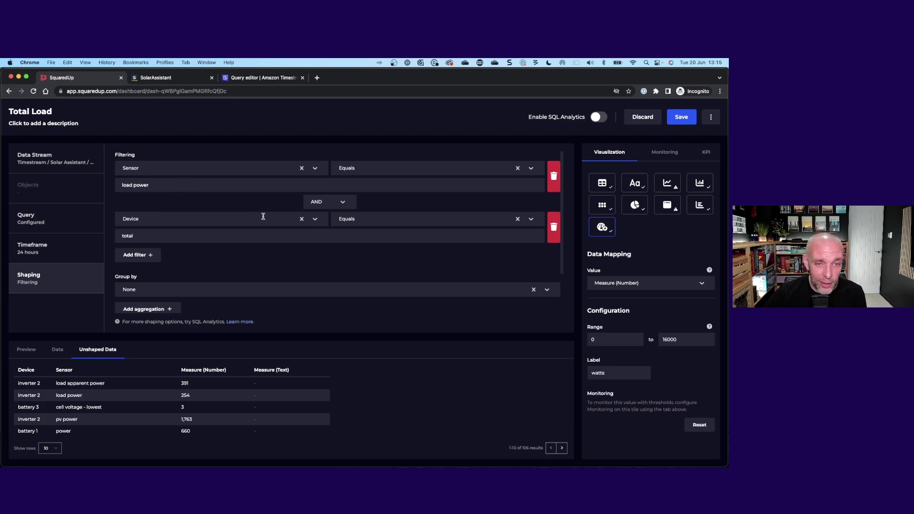
Check the single filtered load power value of 522 and preview the 522-watt gauge.
click(56, 352)
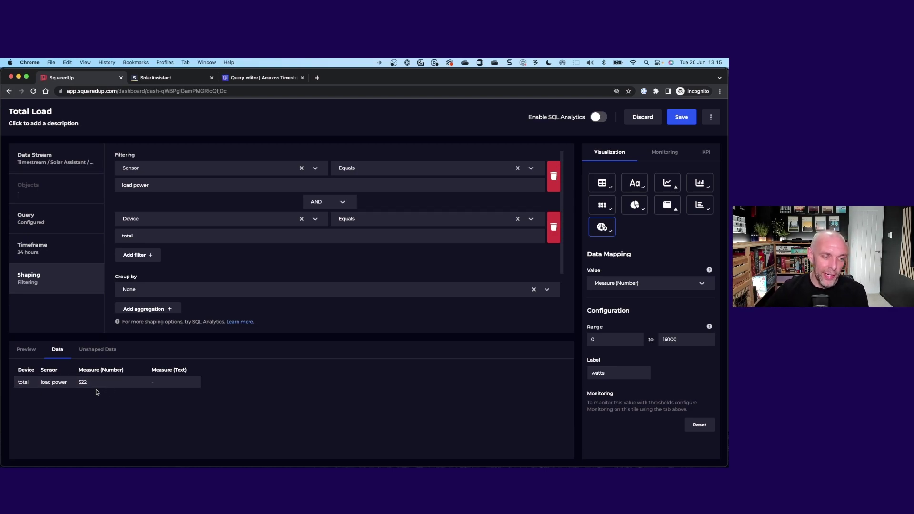
double_click(83, 382)
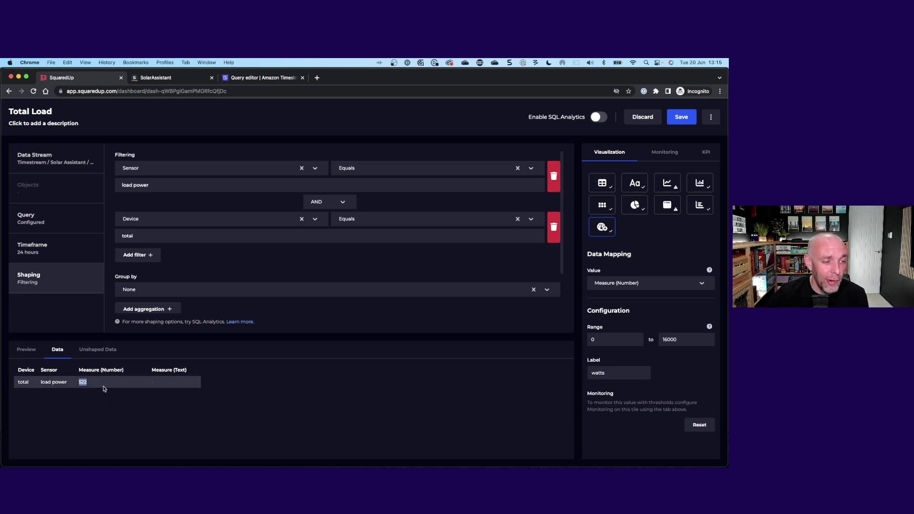
click(22, 351)
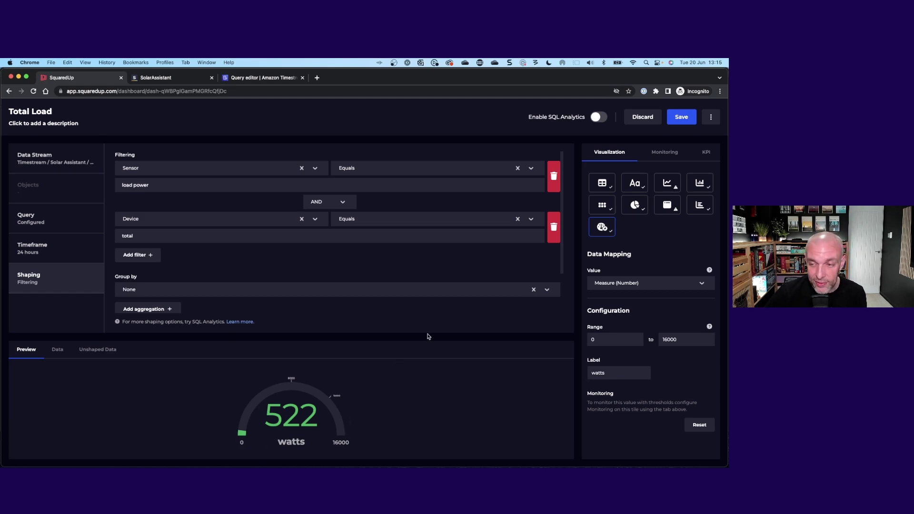
Check the Total Load tile's monitoring thresholds, showing 549 watts in a healthy state.
click(656, 161)
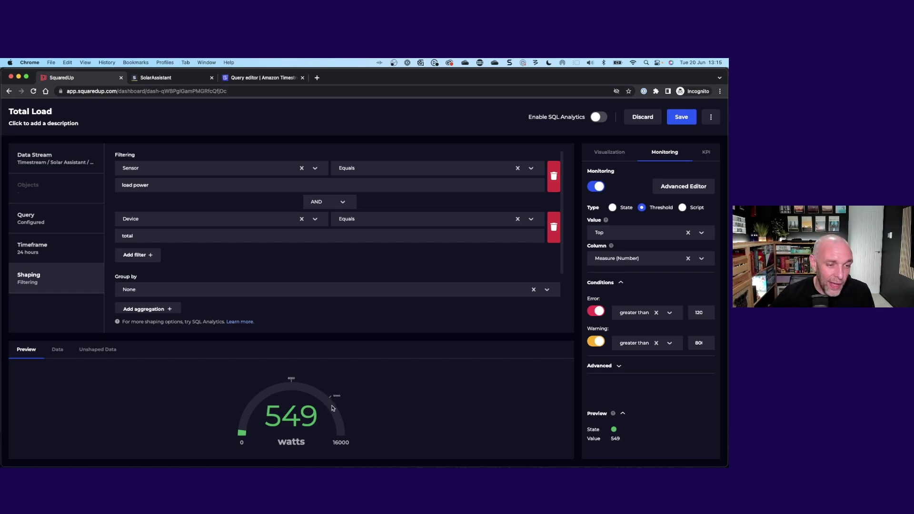
Discard the Total Load tile changes and bring up the Timestream query editor with 106 rows.
click(642, 118)
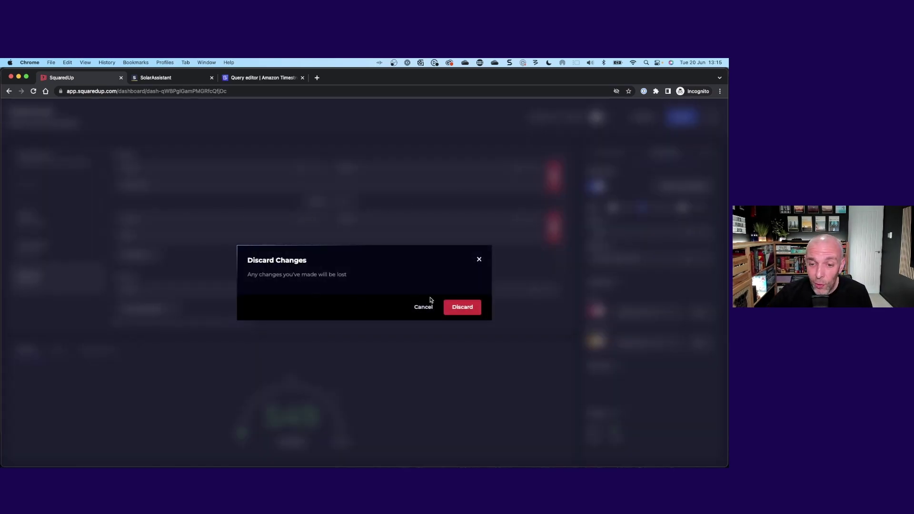
click(455, 307)
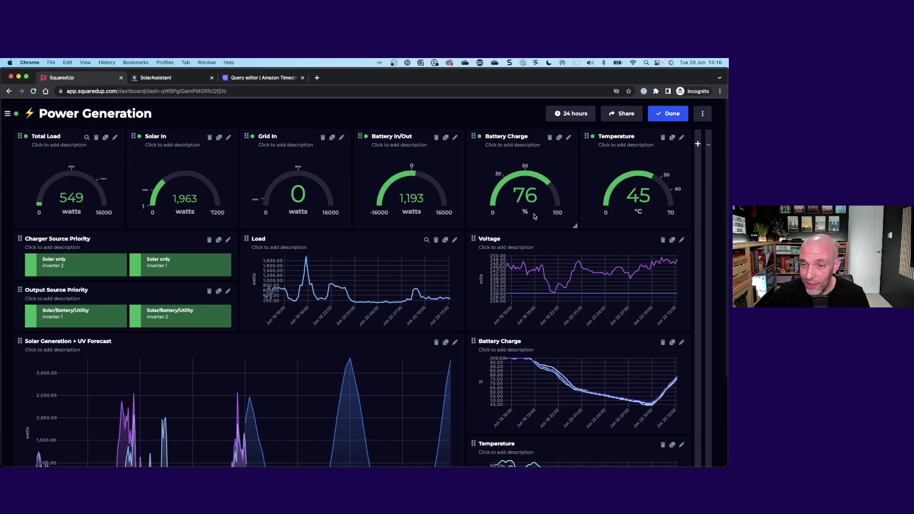
drag(525, 213, 513, 217)
click(637, 213)
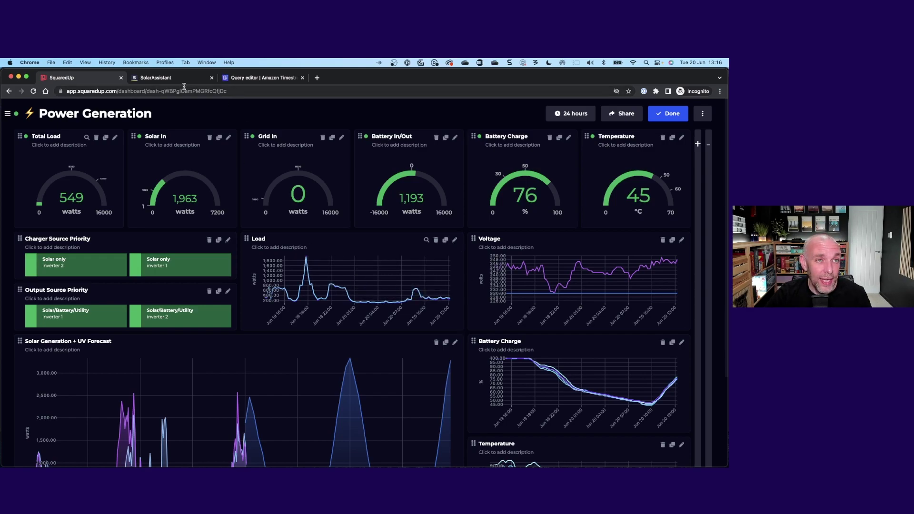
key(super+3)
Run the saved 'Grid Voltage - Timeseries' query (97 rows), then return to the SquaredUp dashboard.
scroll(143, 210, up, 3)
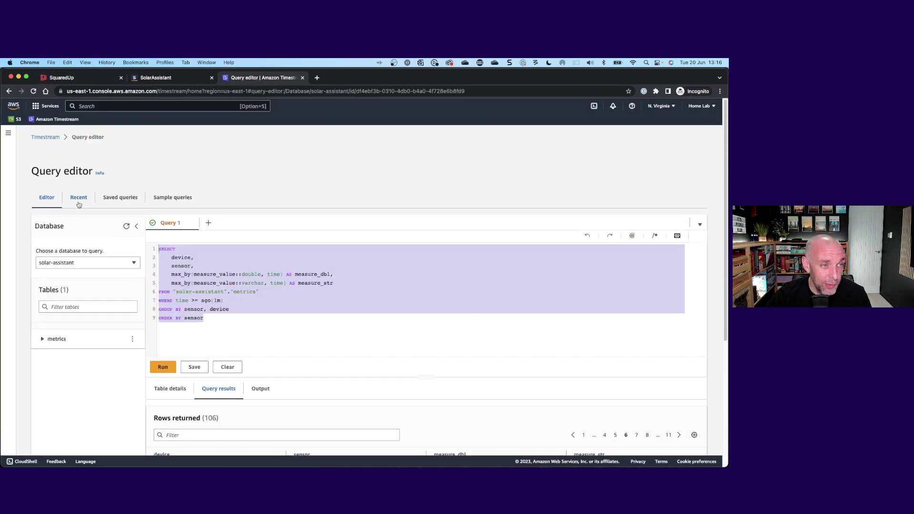
click(119, 199)
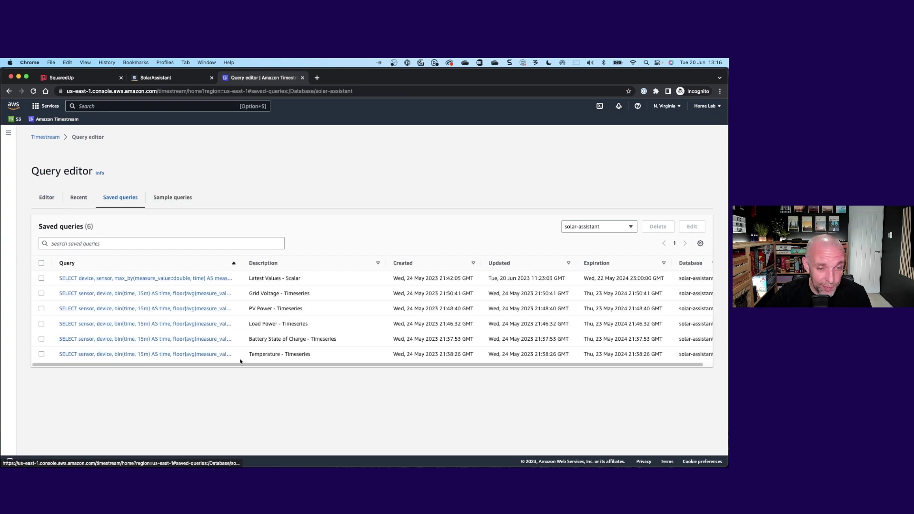
click(190, 294)
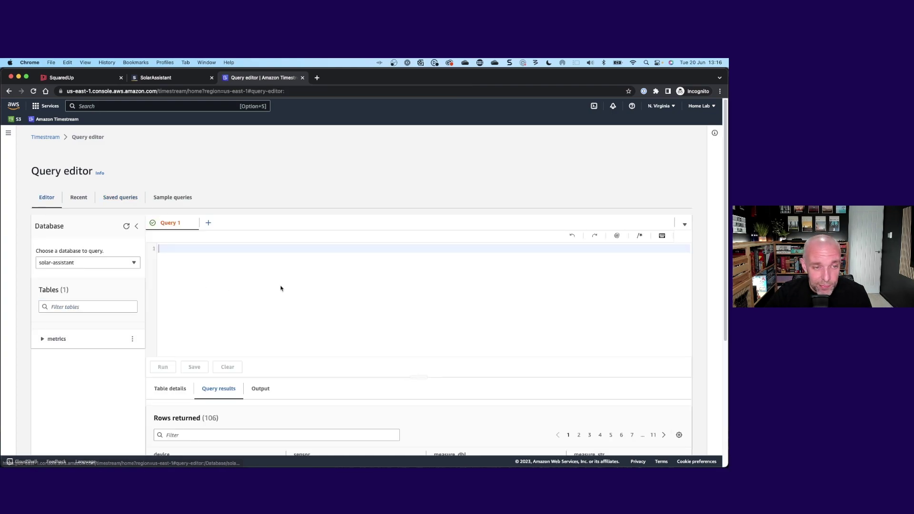
click(166, 368)
scroll(143, 374, down, 5)
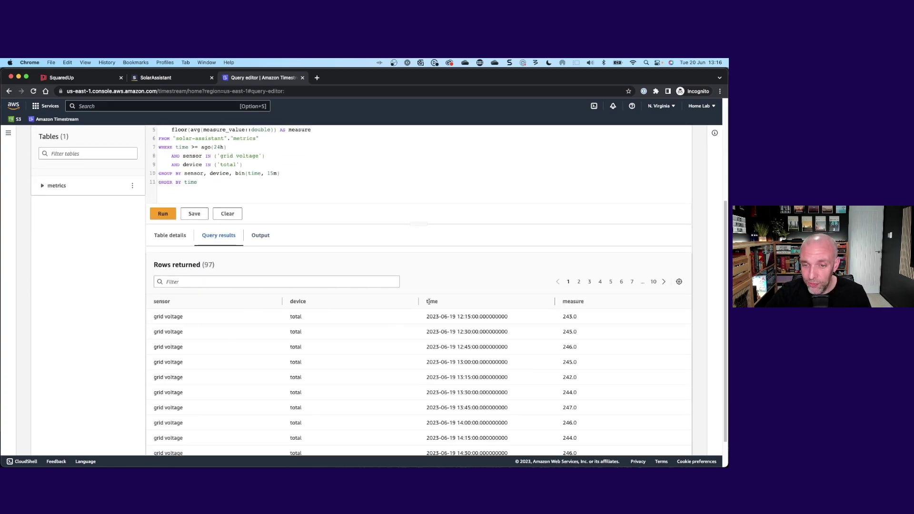
click(81, 78)
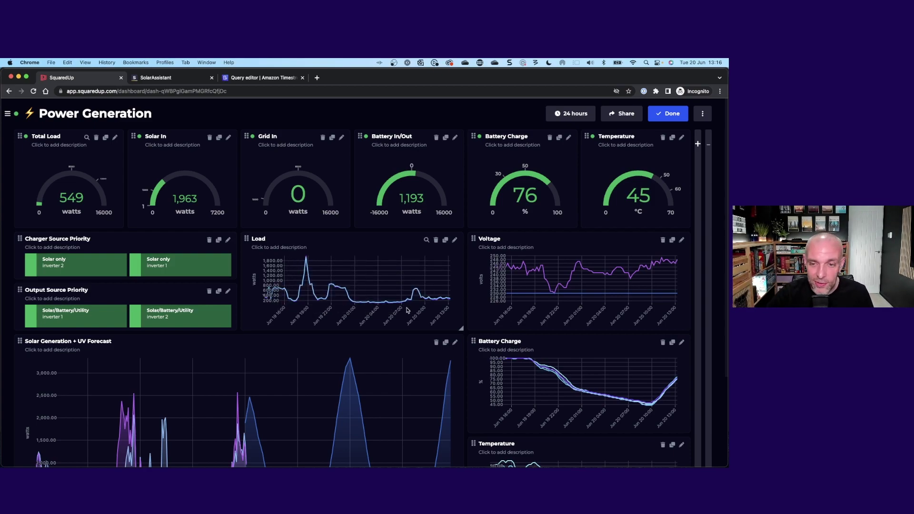
Scroll down to the Solar Generation + UV Forecast tile and open it for editing.
scroll(497, 291, down, 3)
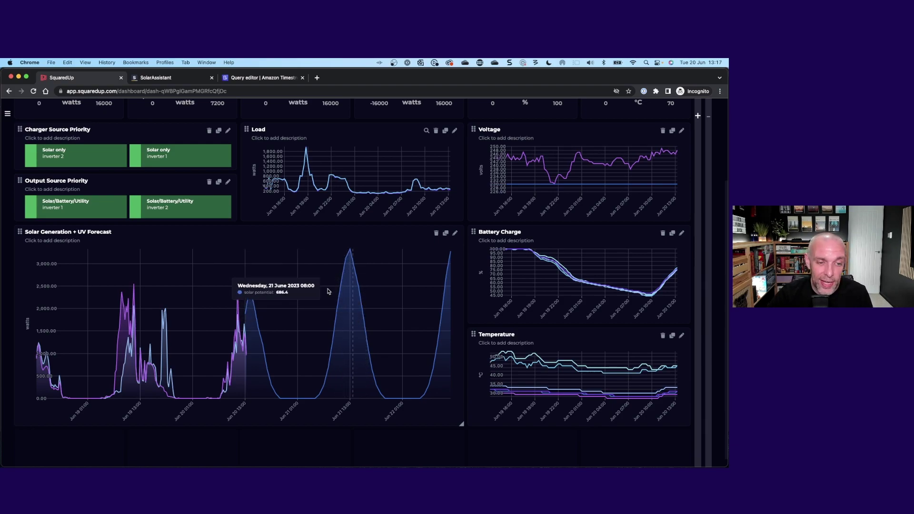
click(454, 233)
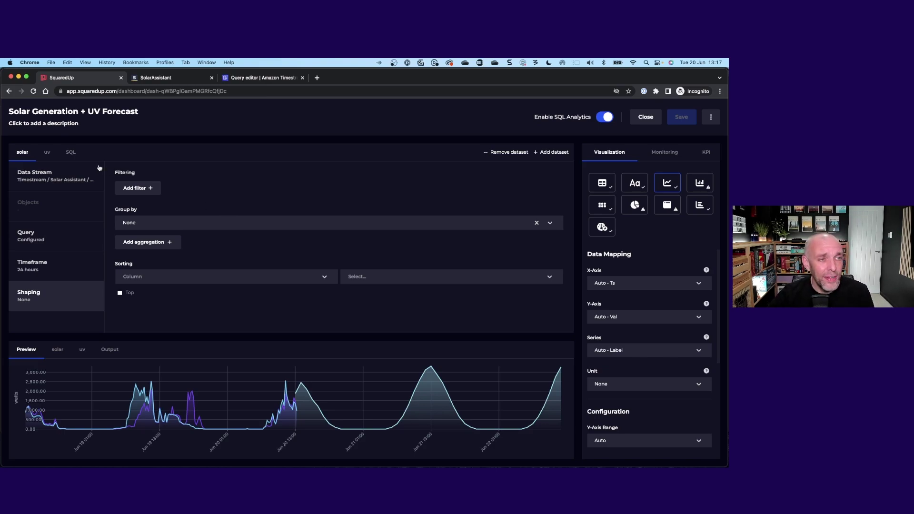
Show the SQL dataset query that UNIONs solar and uv readings into 434 rows.
click(71, 152)
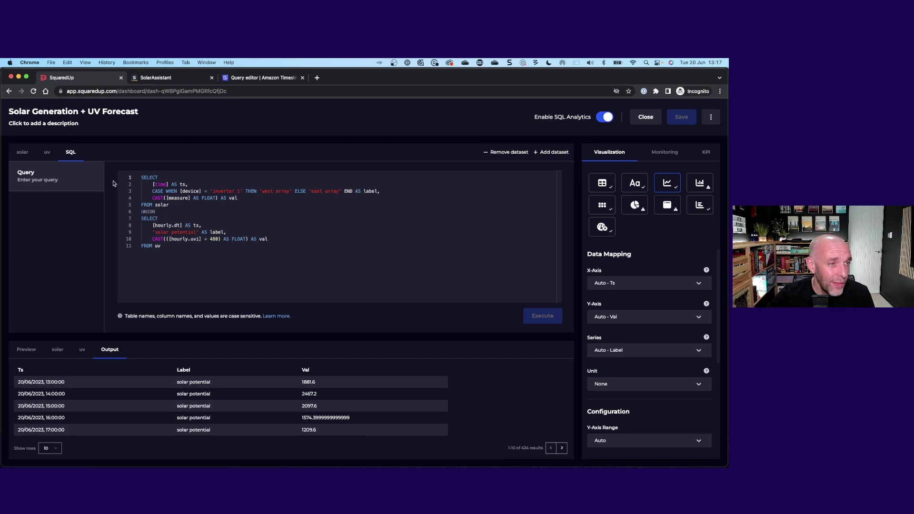
Inspect the uv dataset's Hourly / UV Index stream and its Maidenhead, GB city object.
click(47, 153)
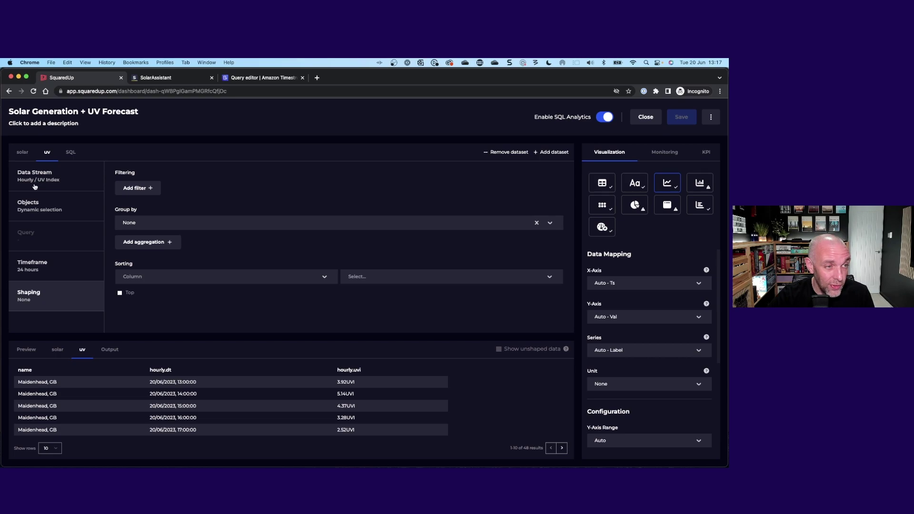
click(58, 184)
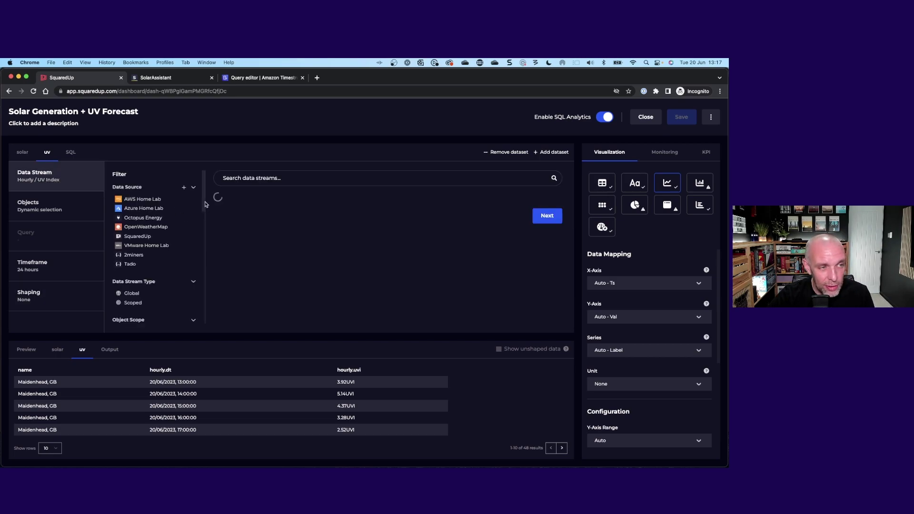
click(30, 212)
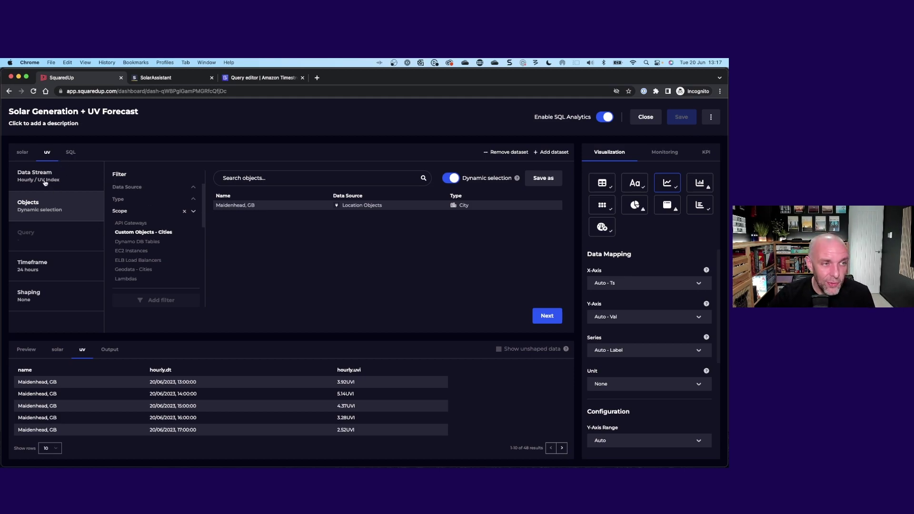
Return to the SQL dataset's UNION query that scales hourly UV by 480 into solar potential.
click(70, 152)
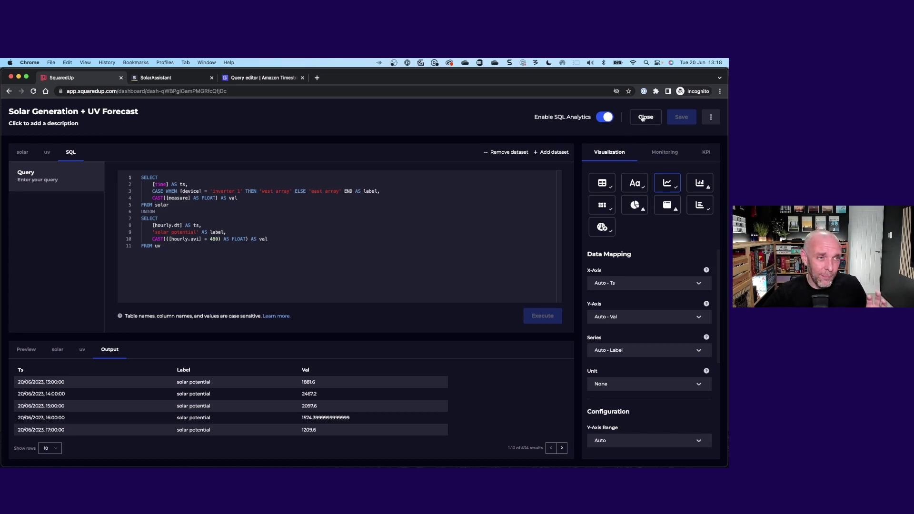
click(642, 118)
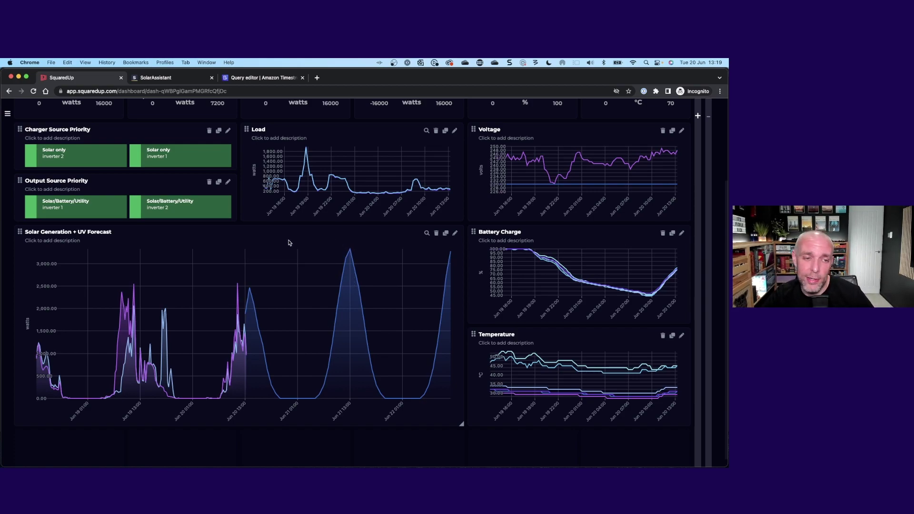
scroll(289, 243, down, 1)
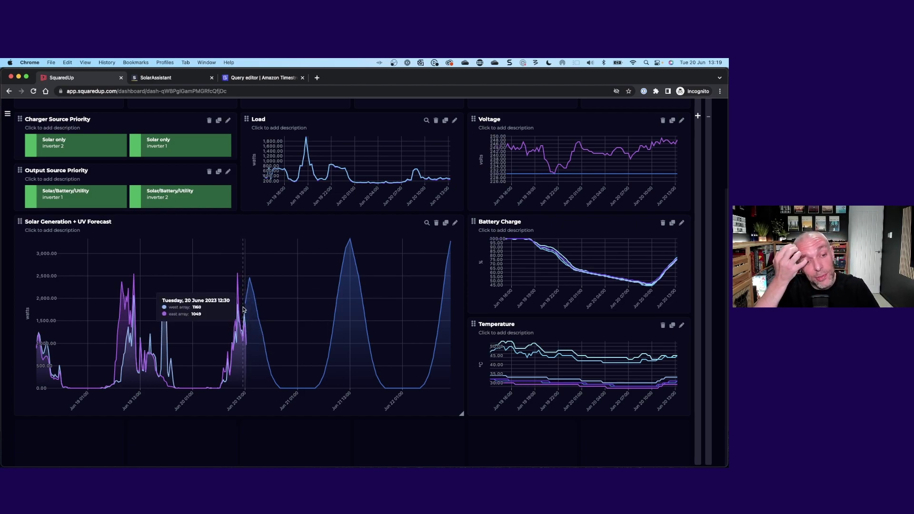
Exit edit mode so the Power Generation gauges and charts show in normal view.
scroll(285, 252, up, 2)
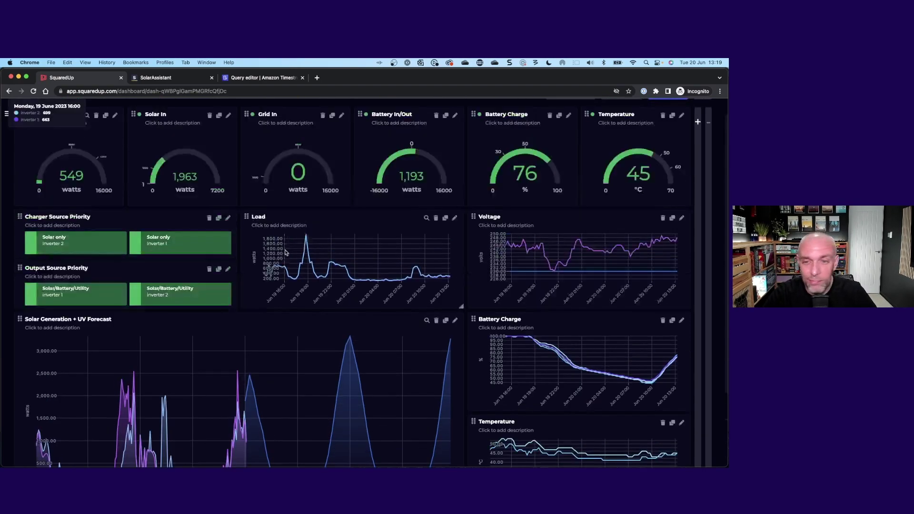
scroll(285, 252, up, 1)
scroll(288, 285, down, 3)
scroll(333, 262, up, 3)
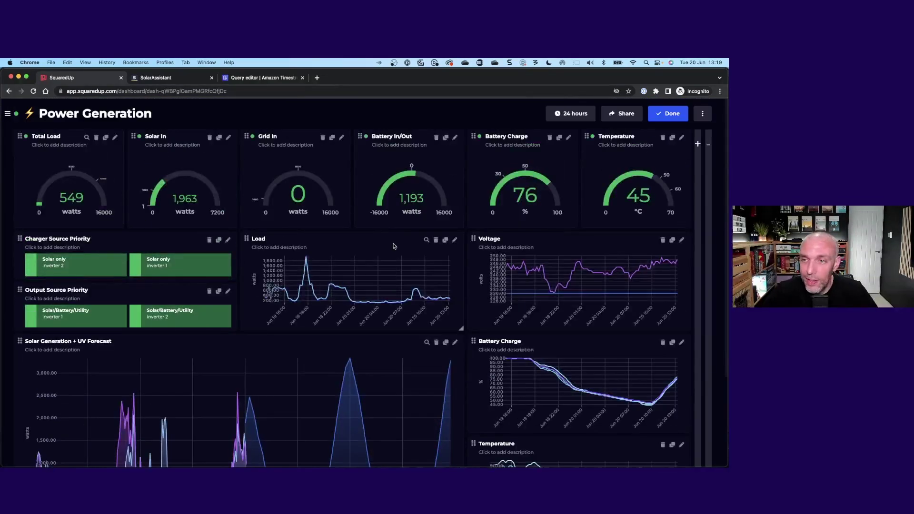
click(666, 114)
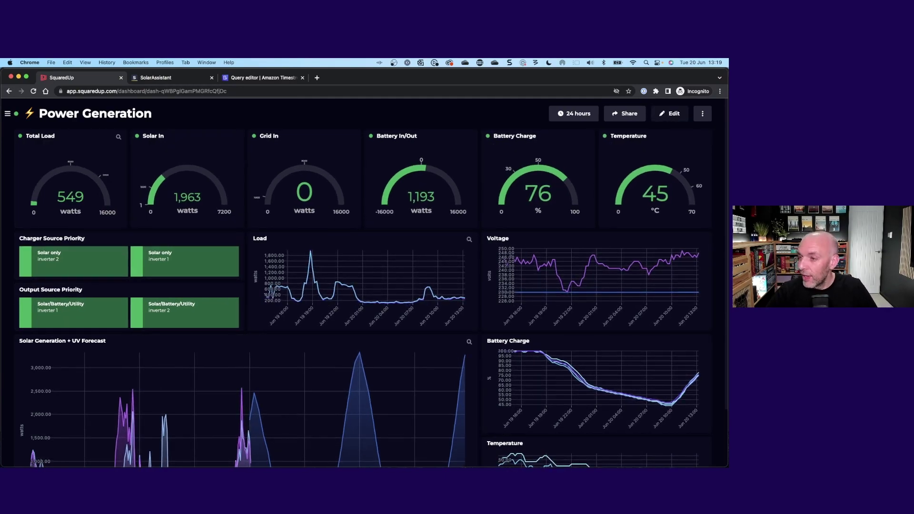